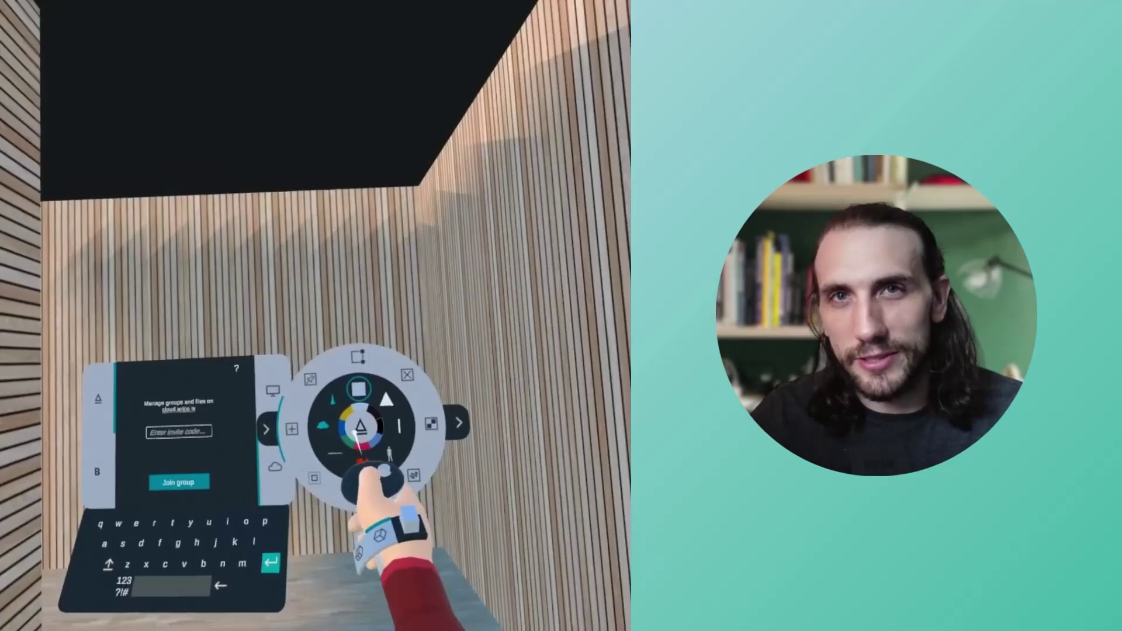
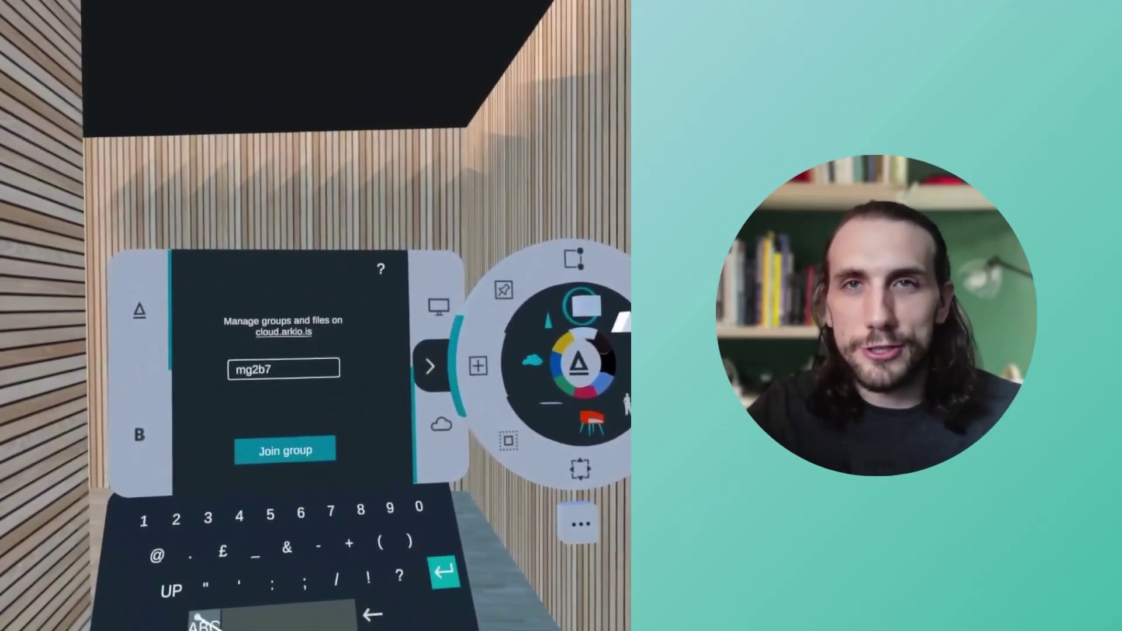
Step: Enter the studio group's invite code to join the cloud group
key(Return)
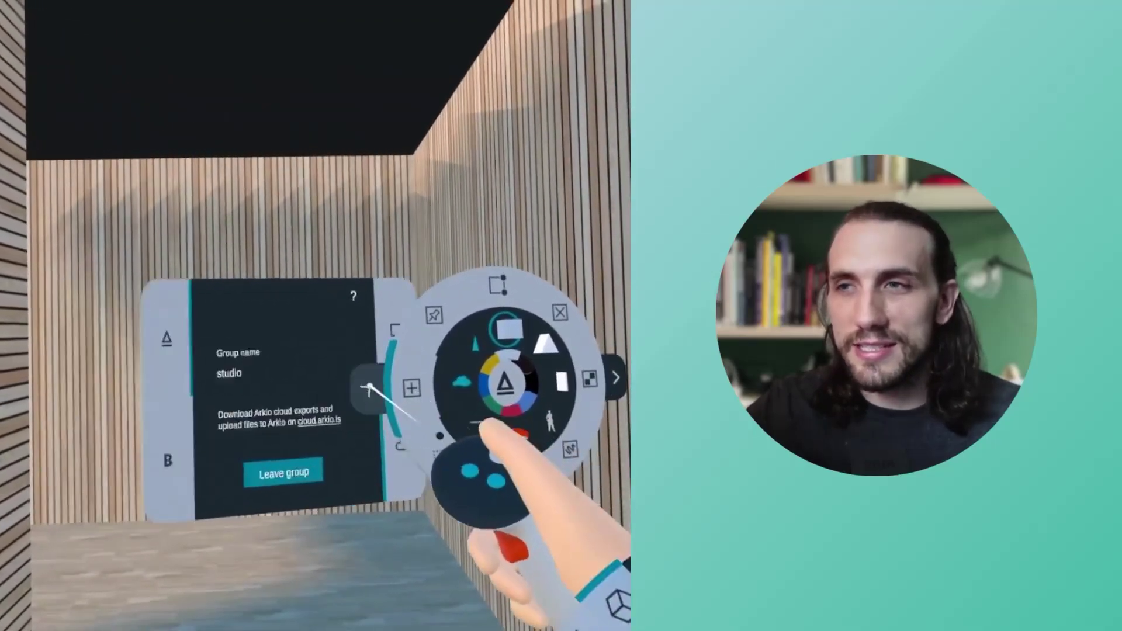
click(418, 409)
Step: Export the POND SPACE model for Rhino through the cloud
click(425, 402)
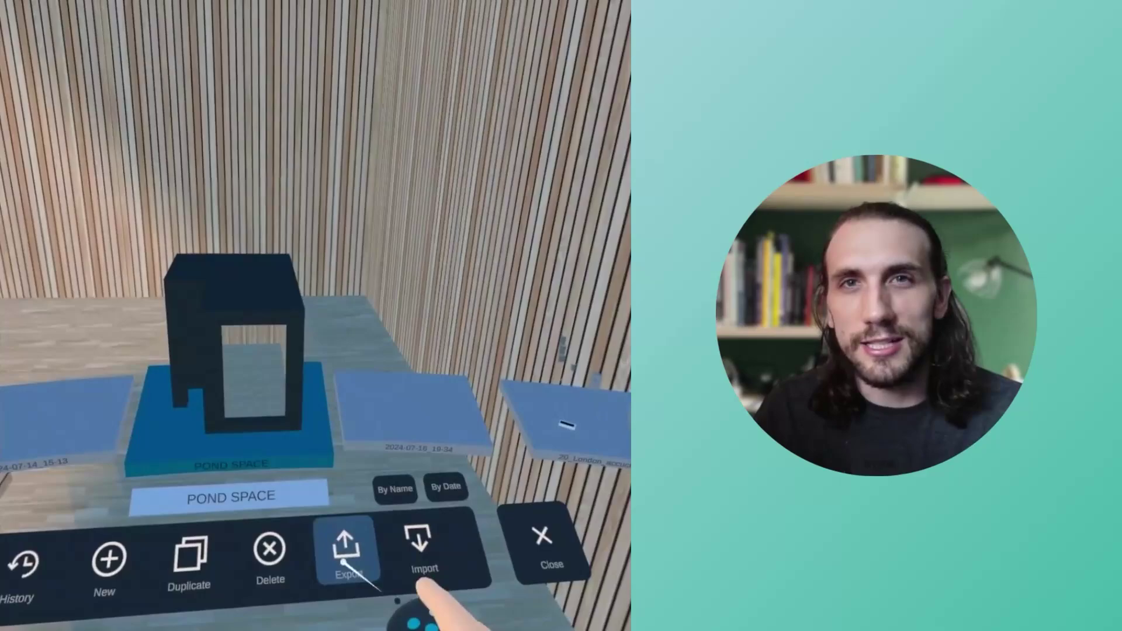
click(345, 553)
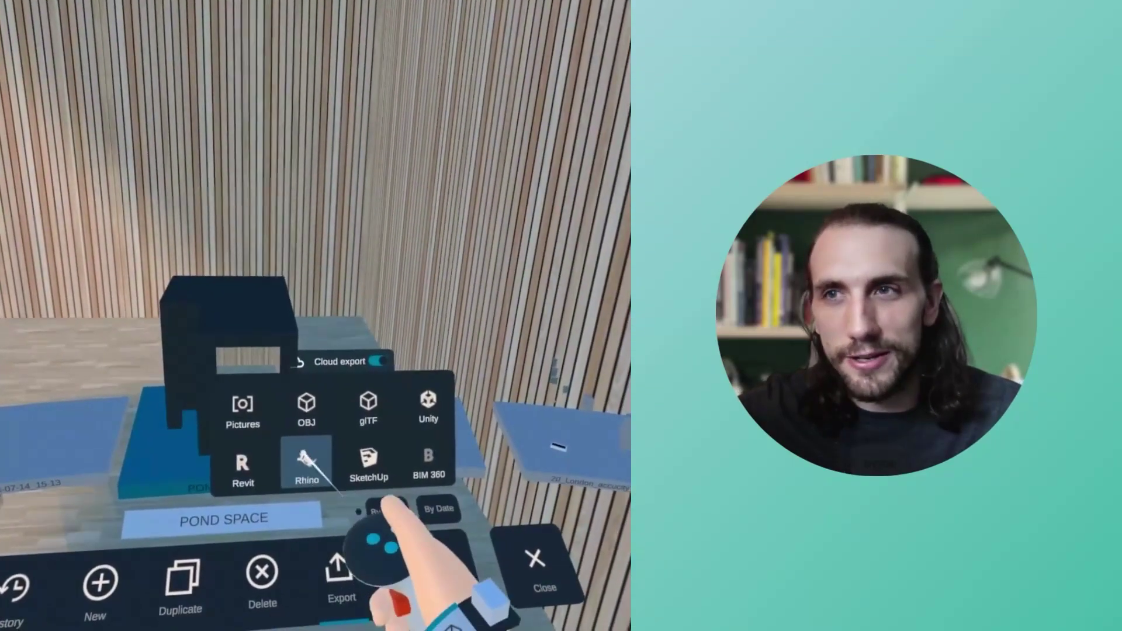
click(295, 458)
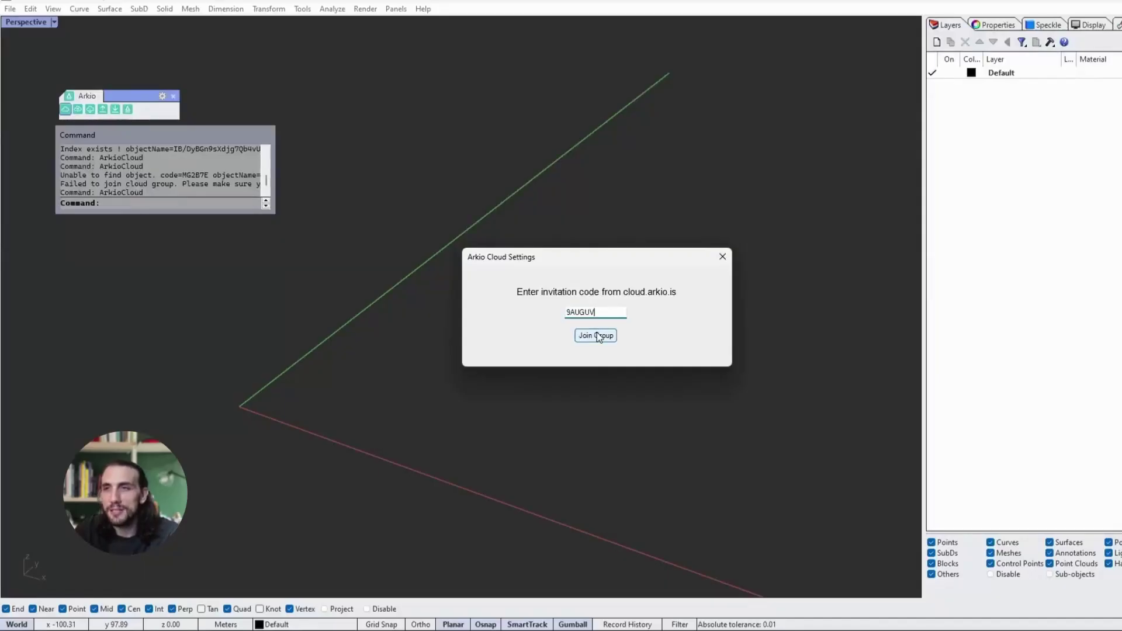
Step: Join the studio cloud group from Rhino and download all Arkio exports
click(594, 334)
click(594, 323)
click(90, 109)
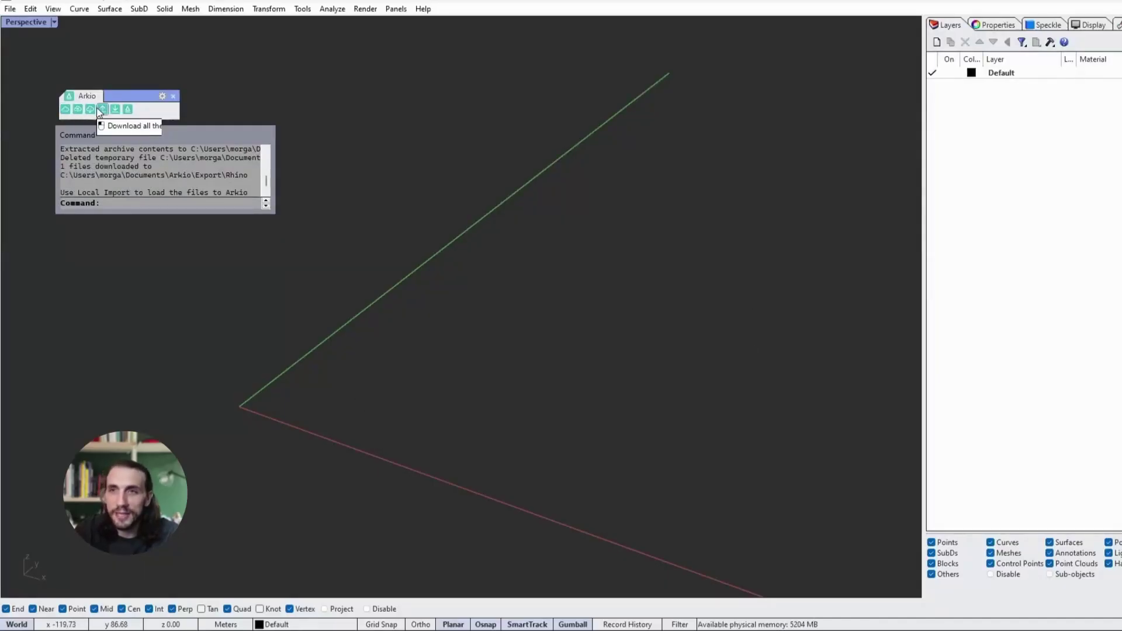
Step: Import the POND SPACE export from Arkio, replacing previously imported Arkio objects
click(115, 110)
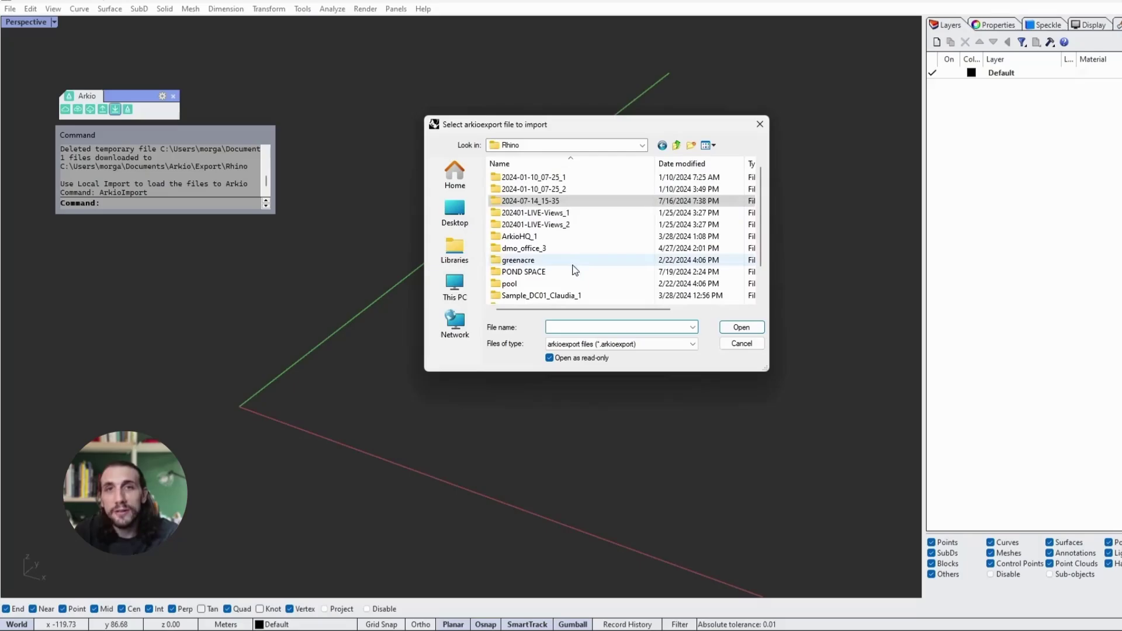
double_click(569, 271)
click(547, 177)
click(730, 328)
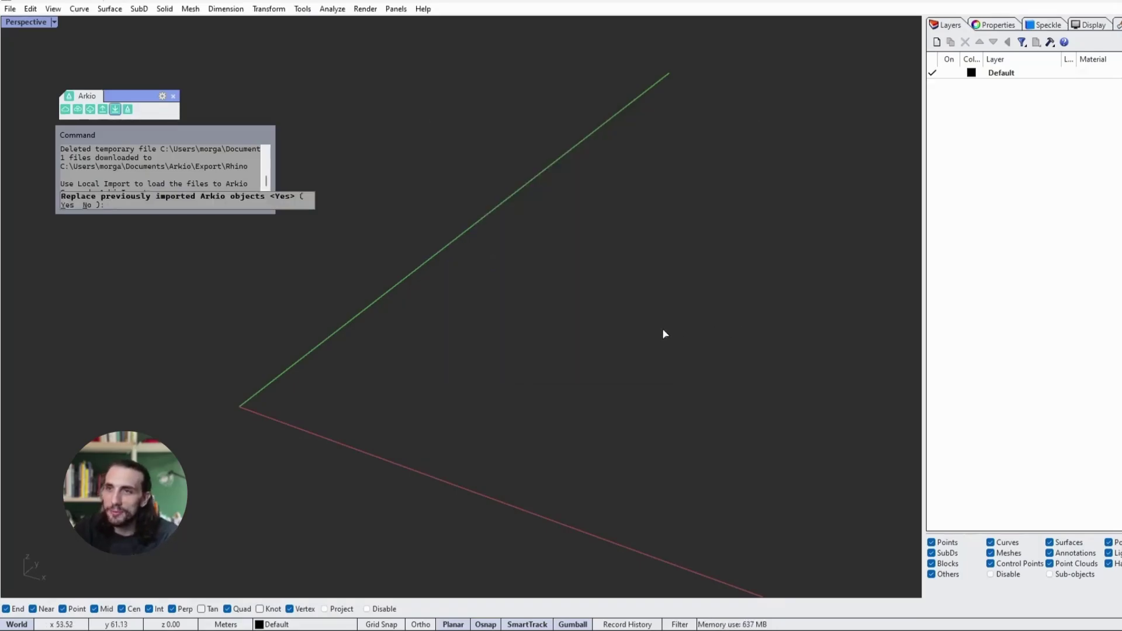
key(Return)
Step: Set the Perspective viewport to Shaded and frame the imported cabin model
click(54, 22)
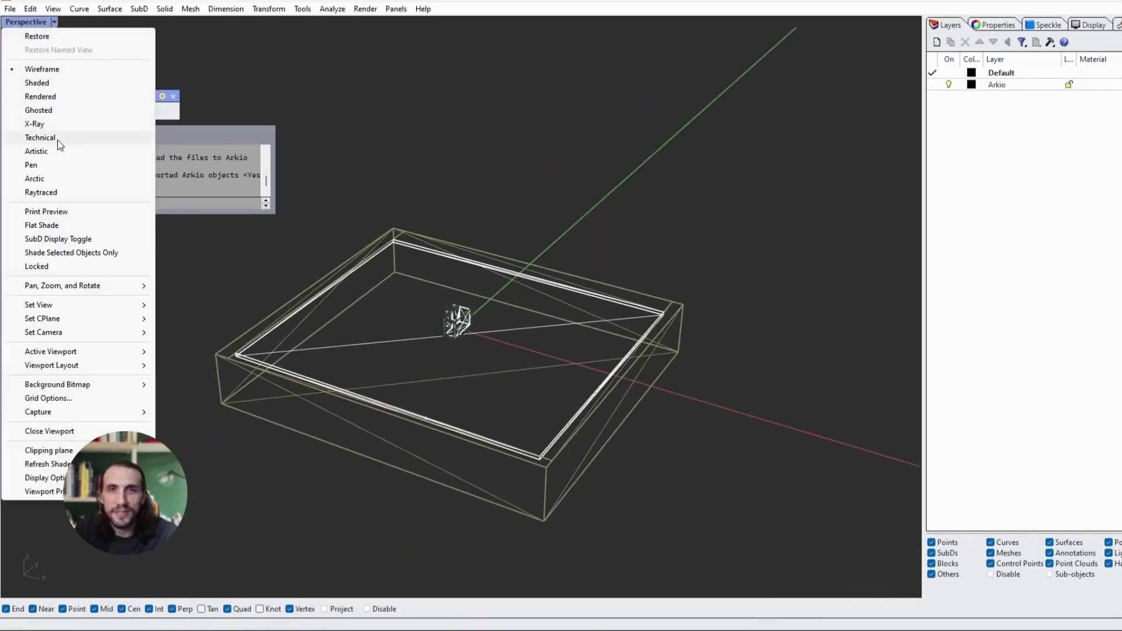
click(35, 83)
right_drag(572, 343, 642, 288)
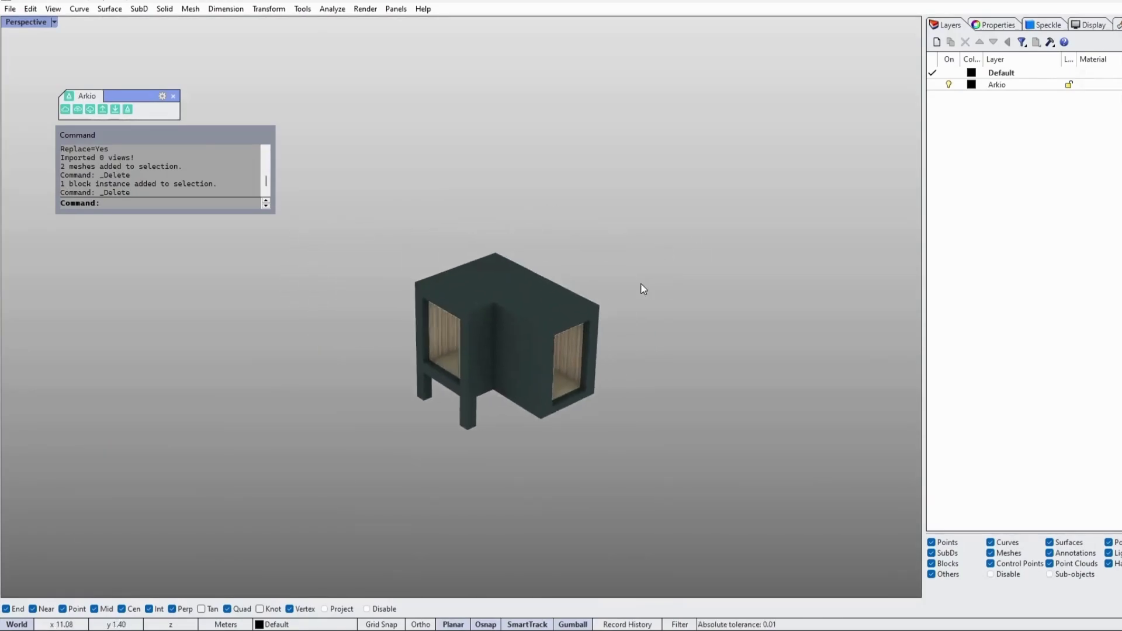
shift+right_drag(641, 195, 652, 185)
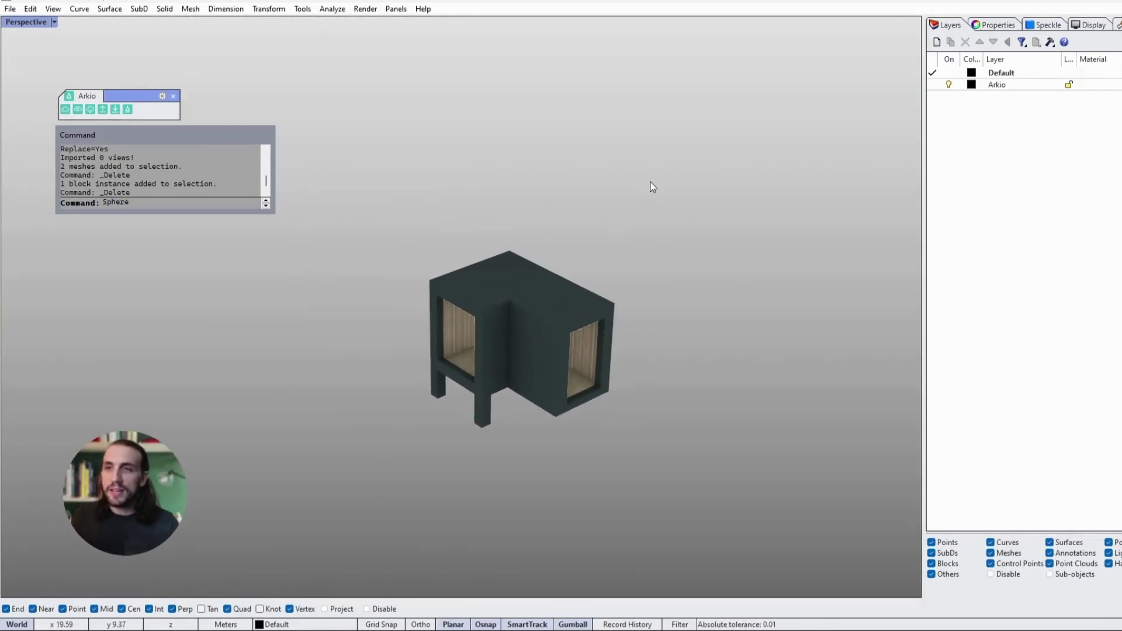
Step: Create a large sphere centred on the cabin model, enclosing it entirely
key(Return)
click(510, 290)
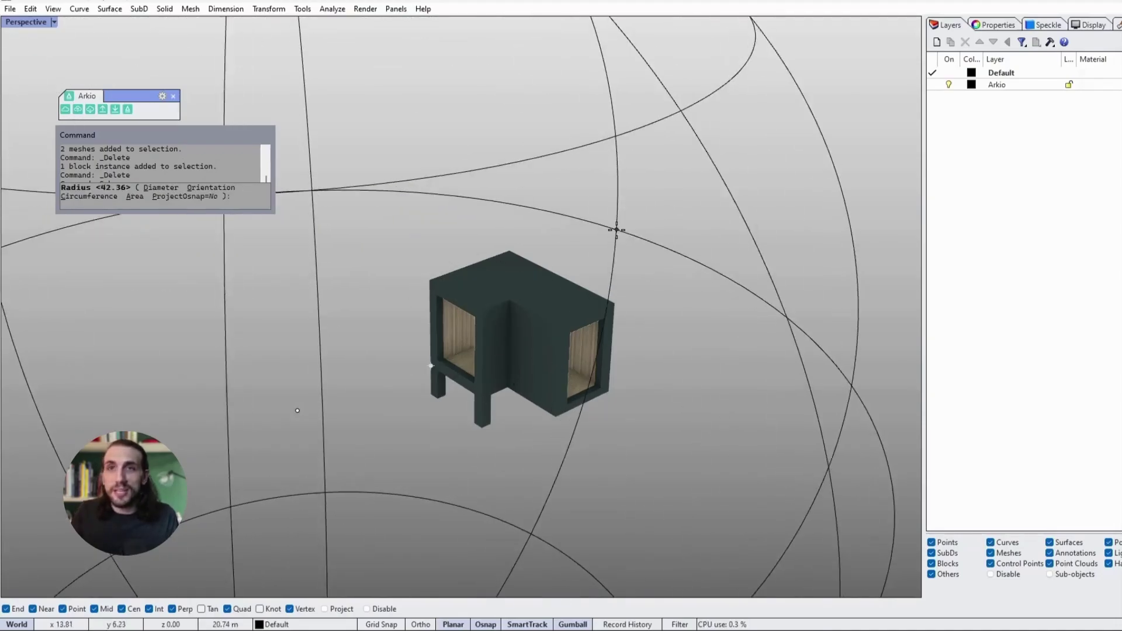
click(614, 230)
drag(570, 270, 613, 253)
Step: Switch the view to Wireframe and tilt the sphere around the model
click(26, 22)
click(35, 65)
click(590, 257)
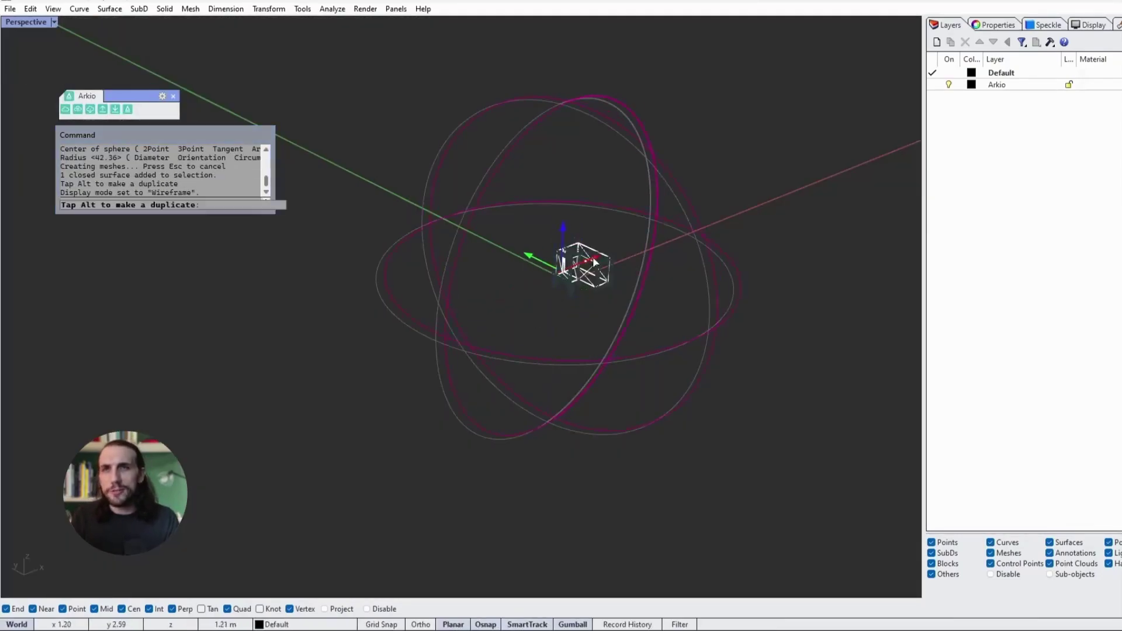
right_drag(591, 257, 622, 278)
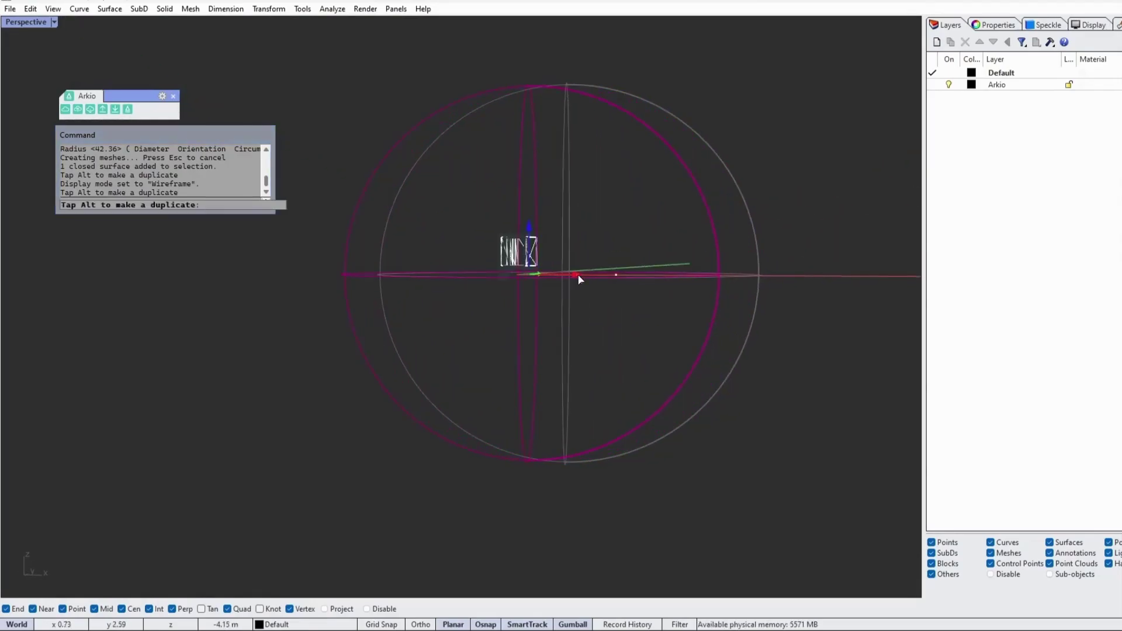
drag(577, 274, 651, 318)
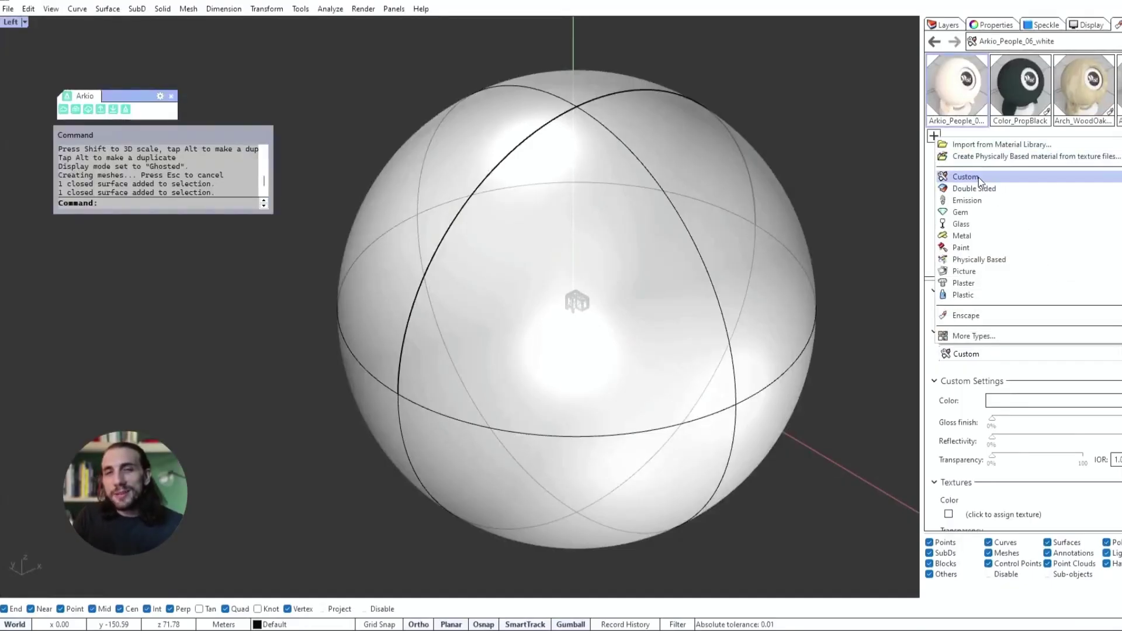
Step: Create a custom 'Sky' material using 03-flip.jpg from the 360 photos folder as colour texture
click(978, 177)
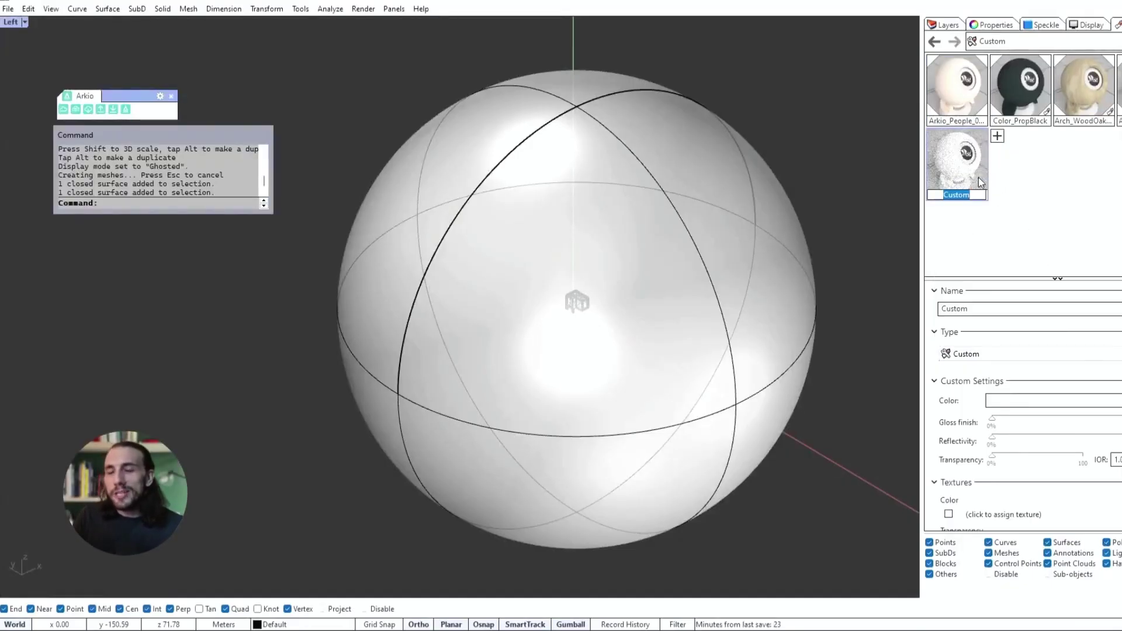
text(Skybox)
right_click(994, 173)
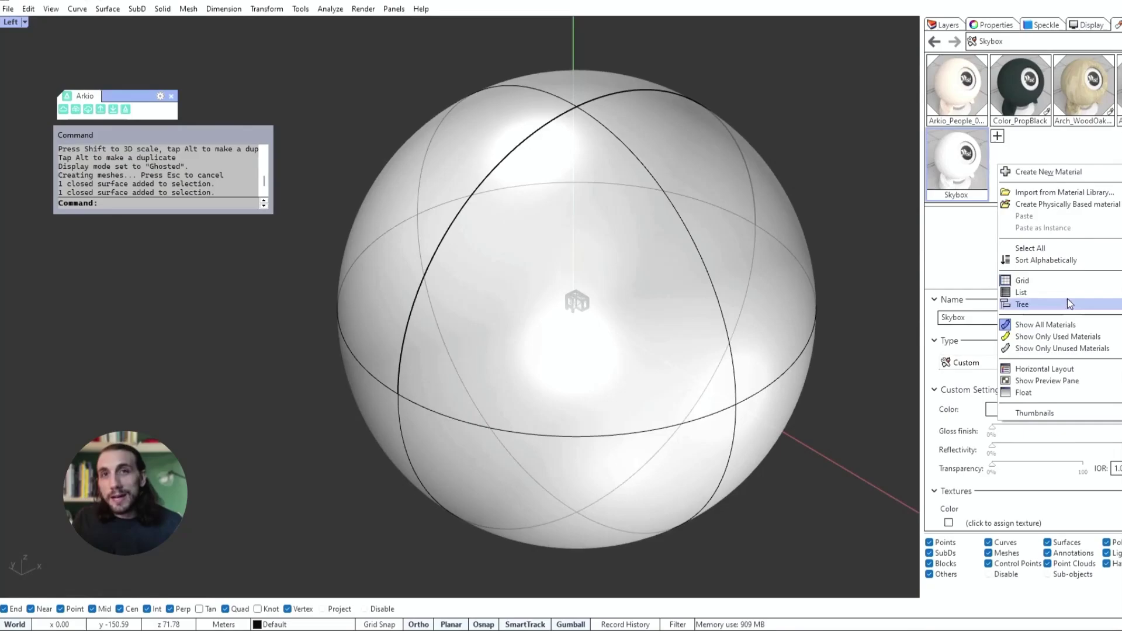
click(1065, 299)
scroll(1056, 474, down, 4)
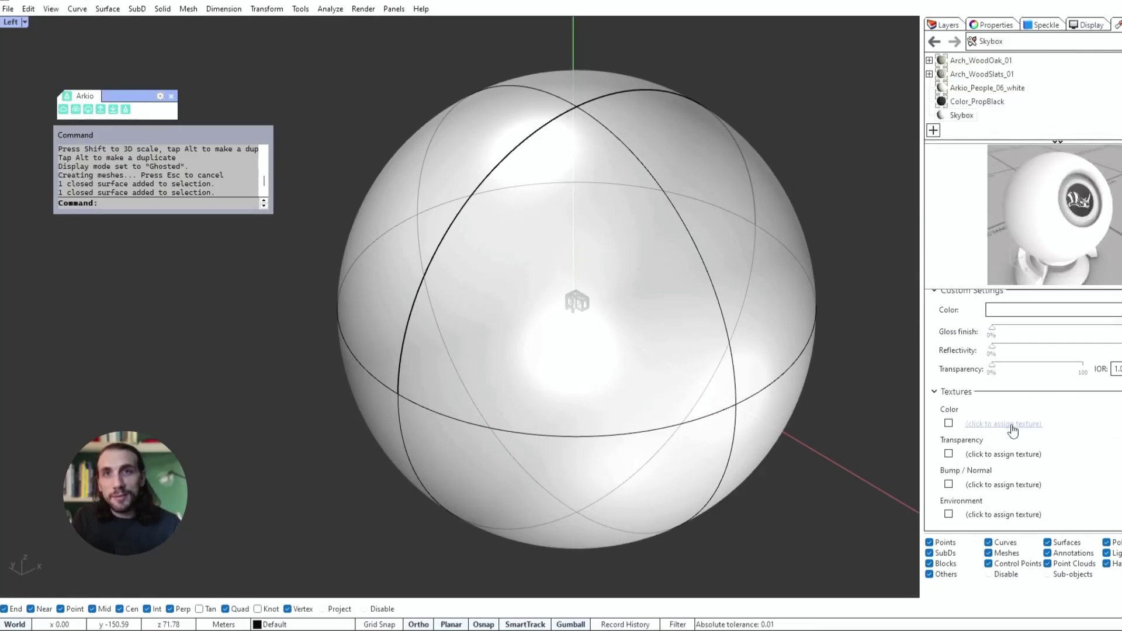
click(990, 438)
double_click(623, 190)
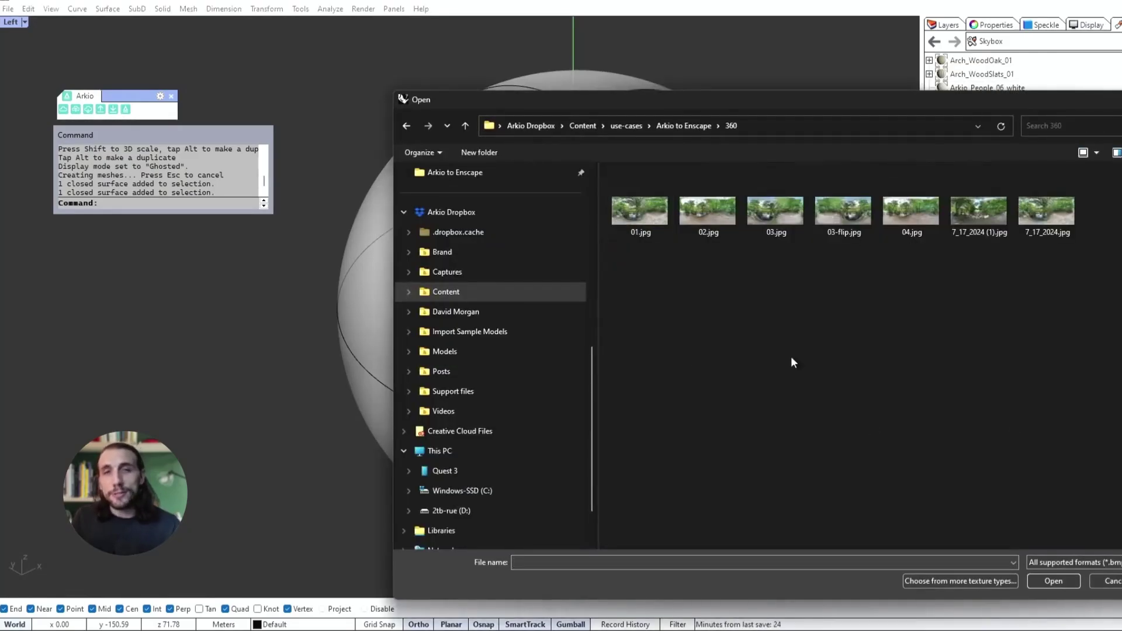
double_click(864, 229)
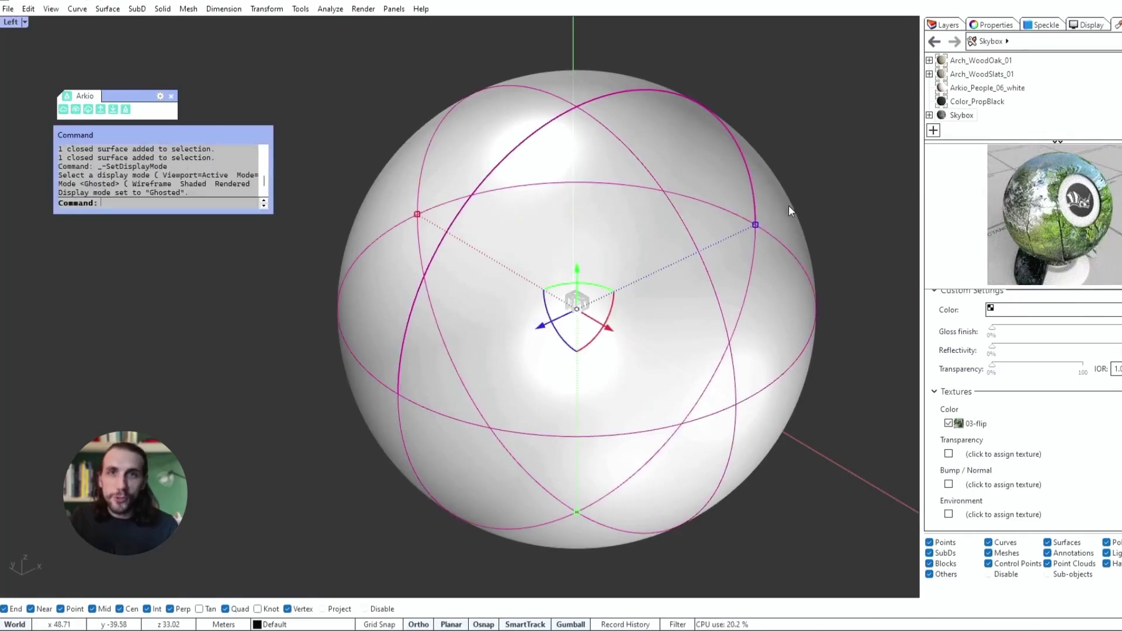
Step: Apply the Skybox material to the sphere and view it in Rendered mode
right_click(1020, 186)
click(1043, 153)
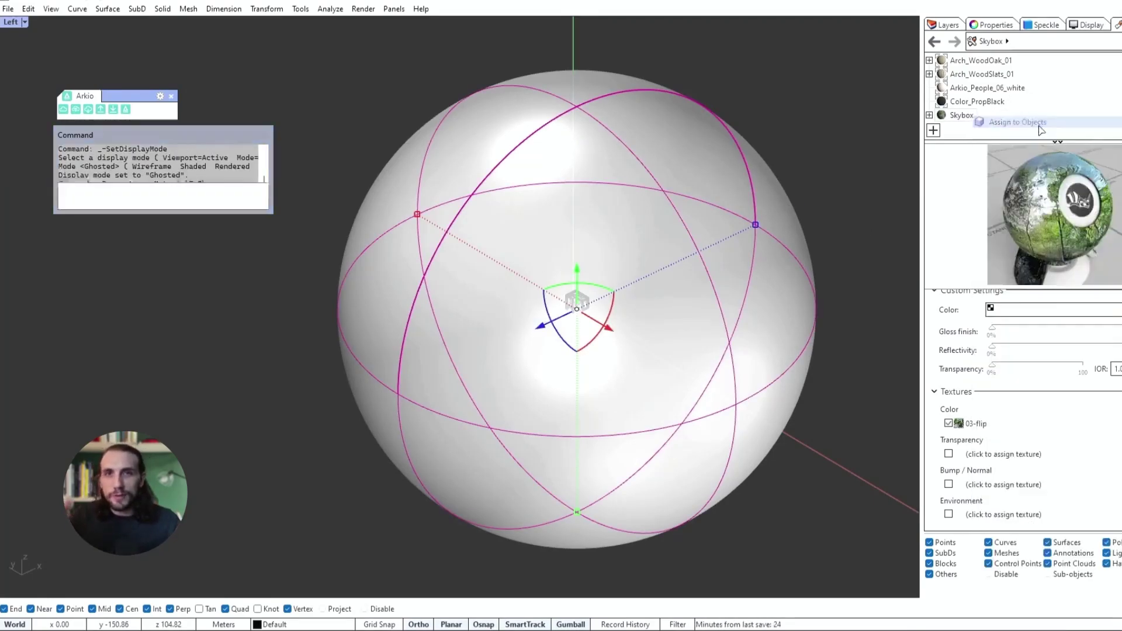
click(829, 123)
click(20, 25)
click(29, 93)
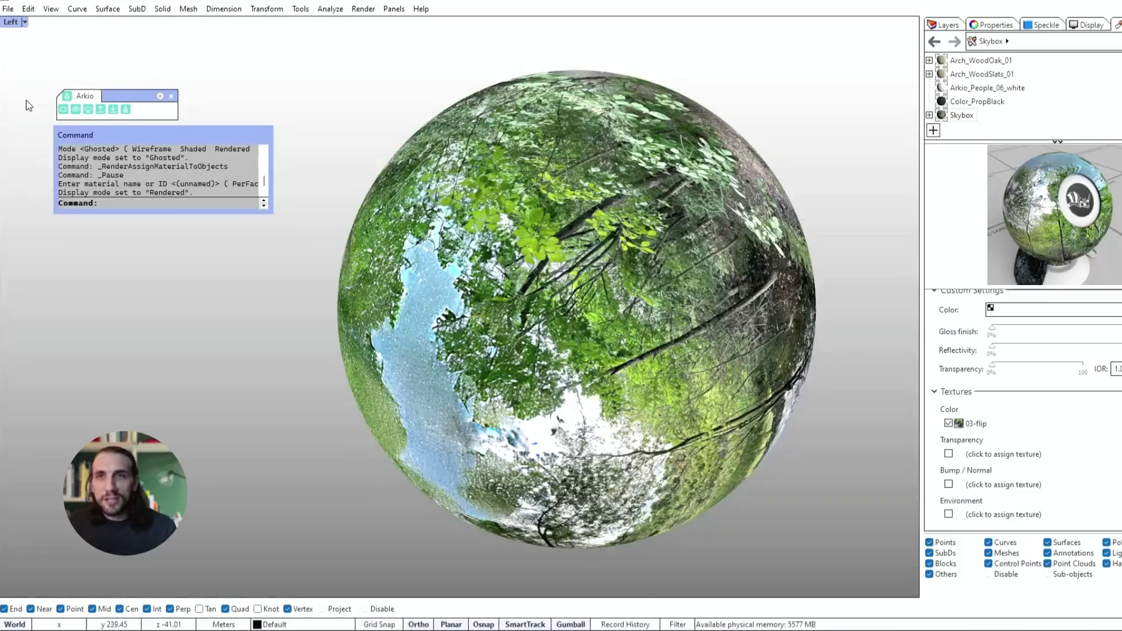
right_drag(310, 295, 297, 259)
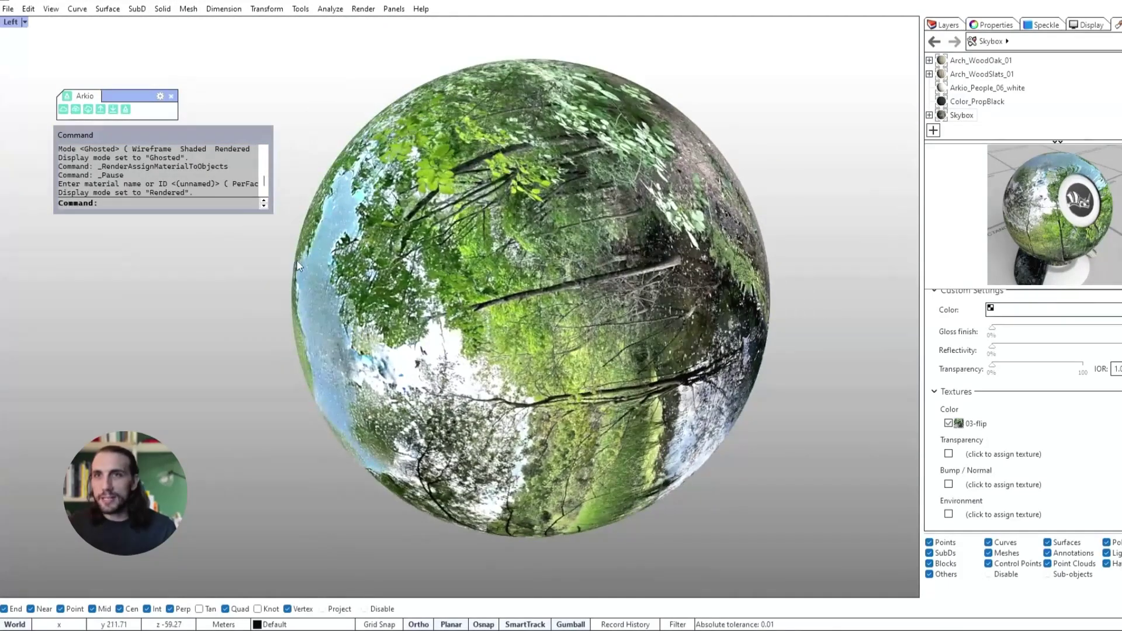
Step: Select and hide the skybox sphere, then orbit around the wireframe cabin
click(570, 314)
drag(570, 314, 391, 378)
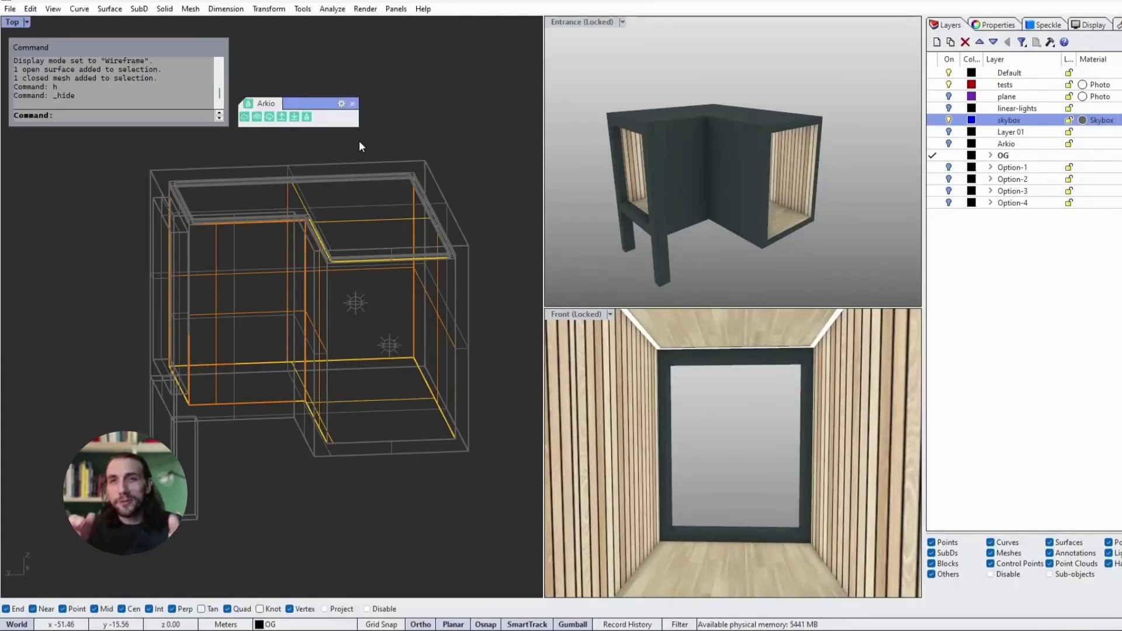
mouse_move(520, 235)
right_down()
mouse_move(534, 234)
mouse_move(511, 230)
mouse_move(537, 248)
right_up()
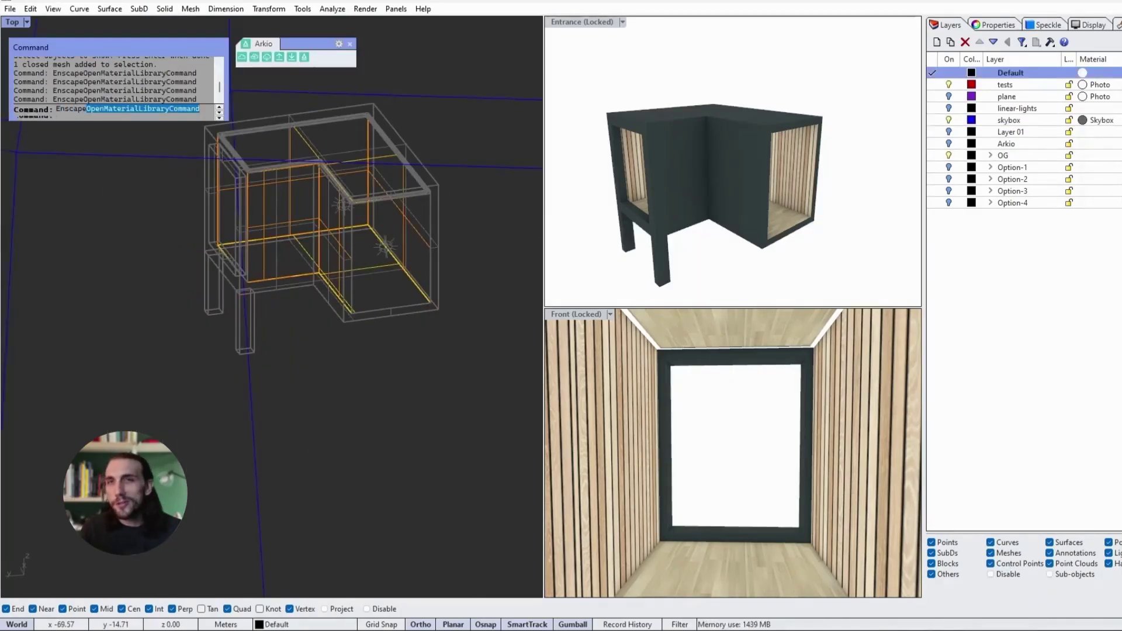
Step: Import the Wood 18 and Wood 19 planks materials from the Enscape material library
text(EnscapeOpenMa)
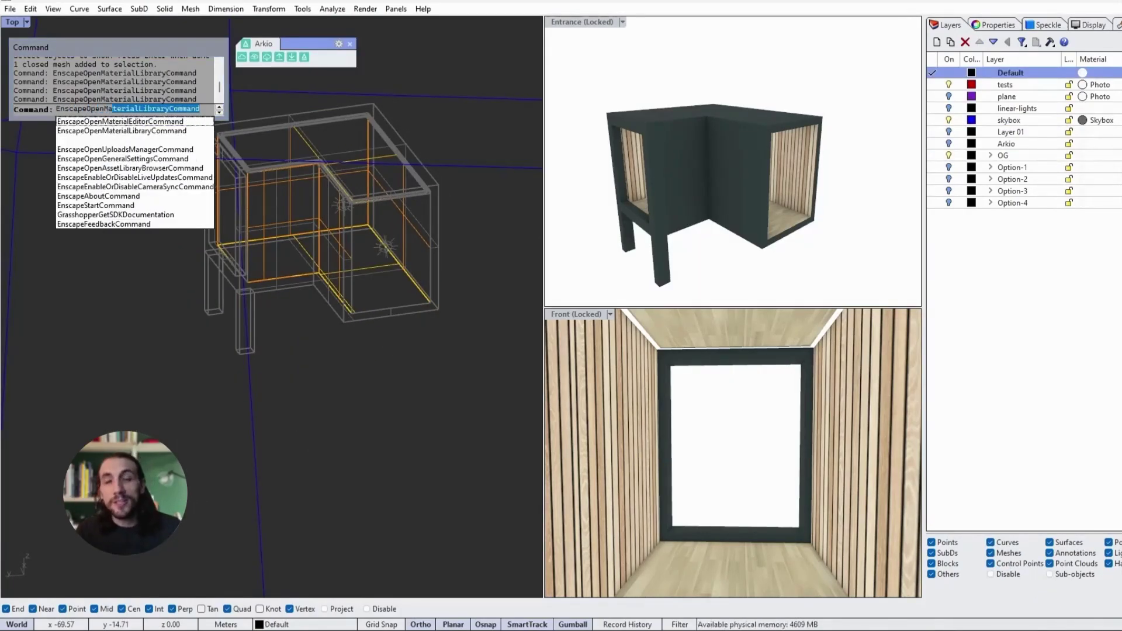
key(Return)
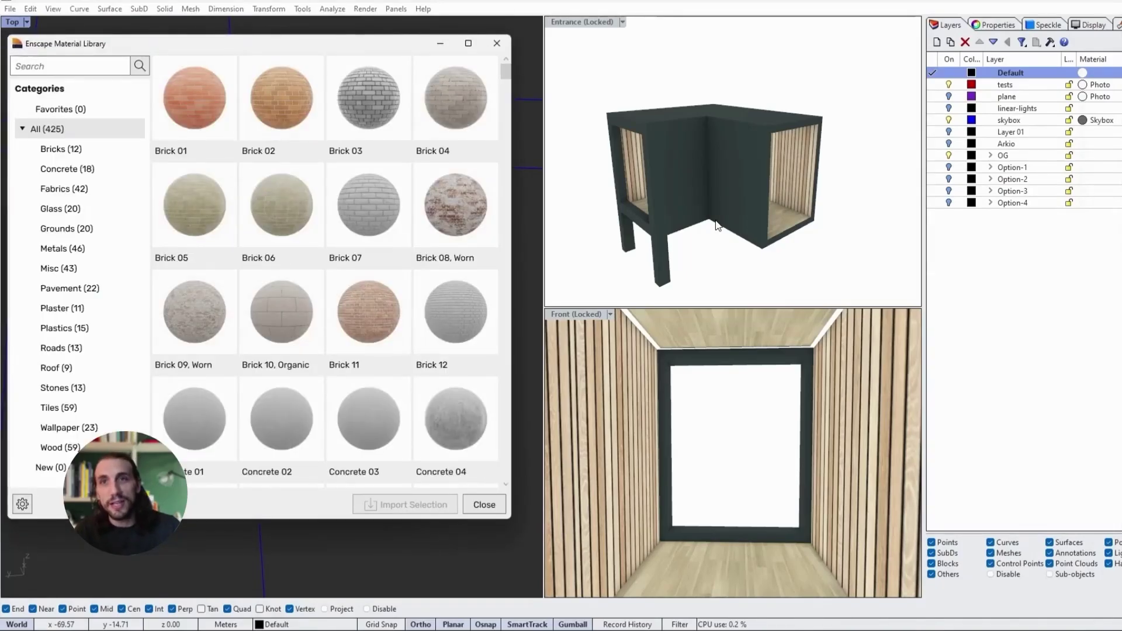
click(55, 443)
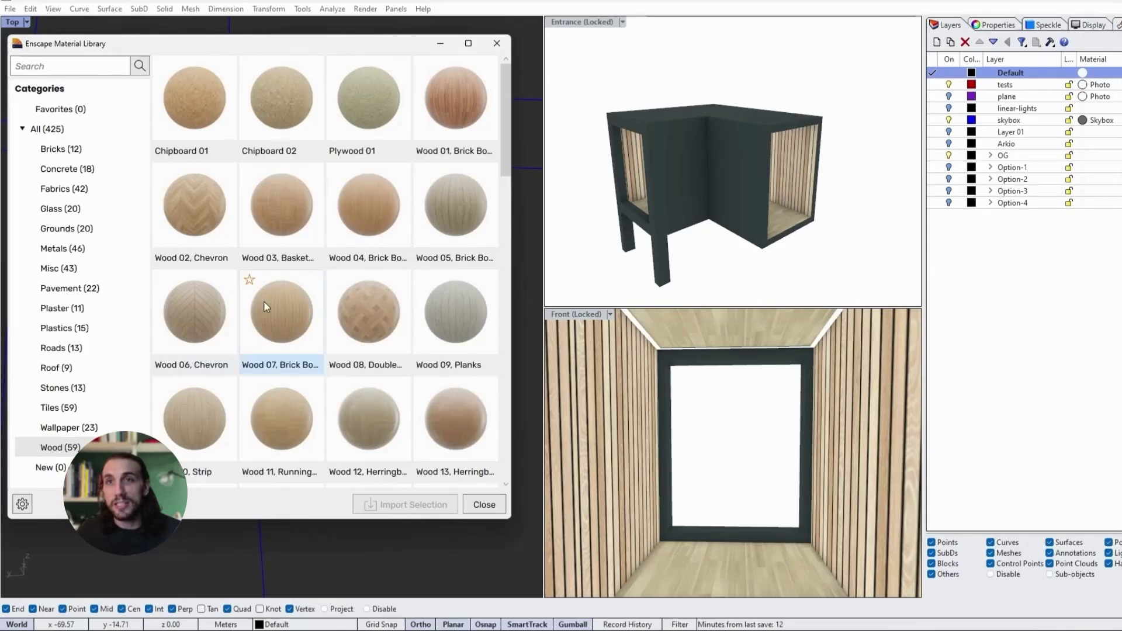
scroll(455, 430, down, 3)
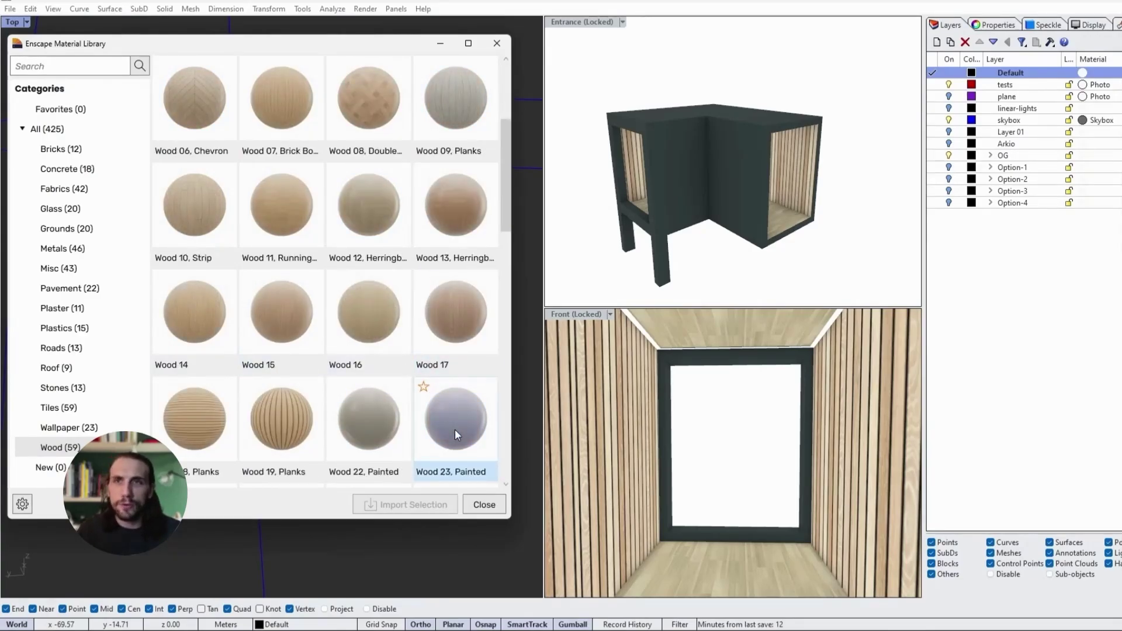
click(299, 430)
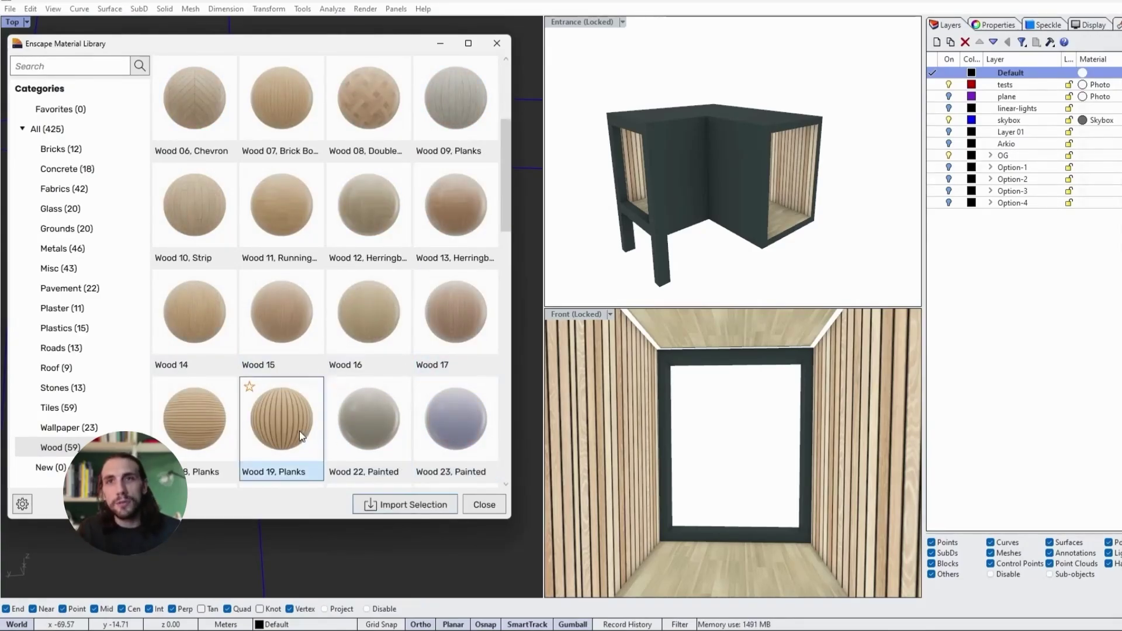
ctrl+click(176, 419)
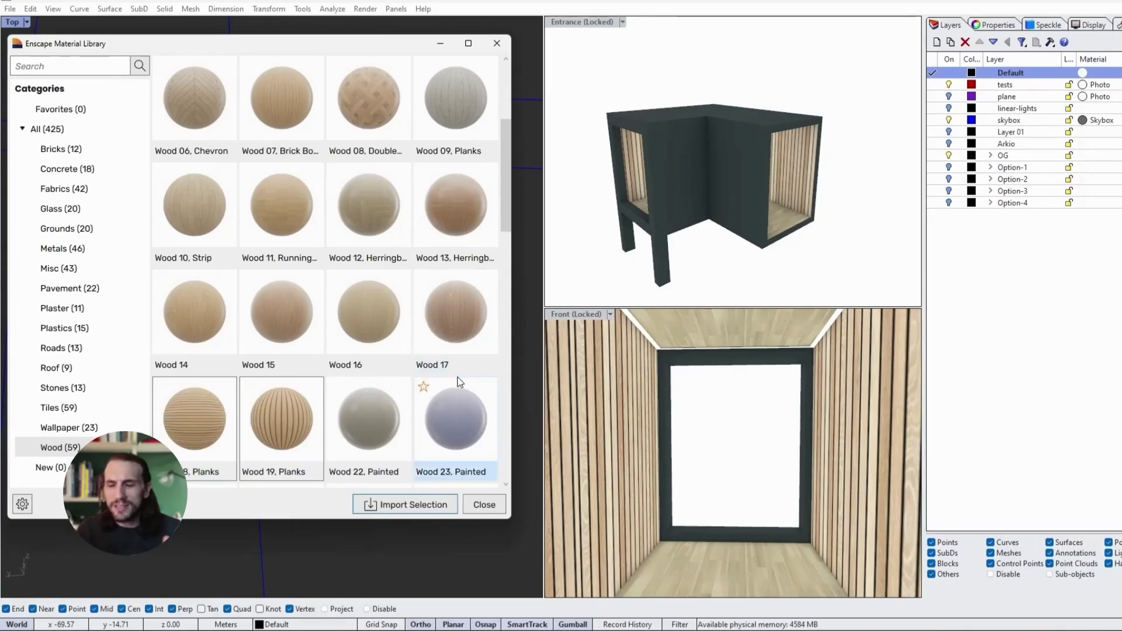
scroll(455, 420, down, 2)
click(405, 505)
Step: Toggle design layers Option-1 through Option-4, then launch Enscape with EnscapeStart
click(948, 167)
click(949, 179)
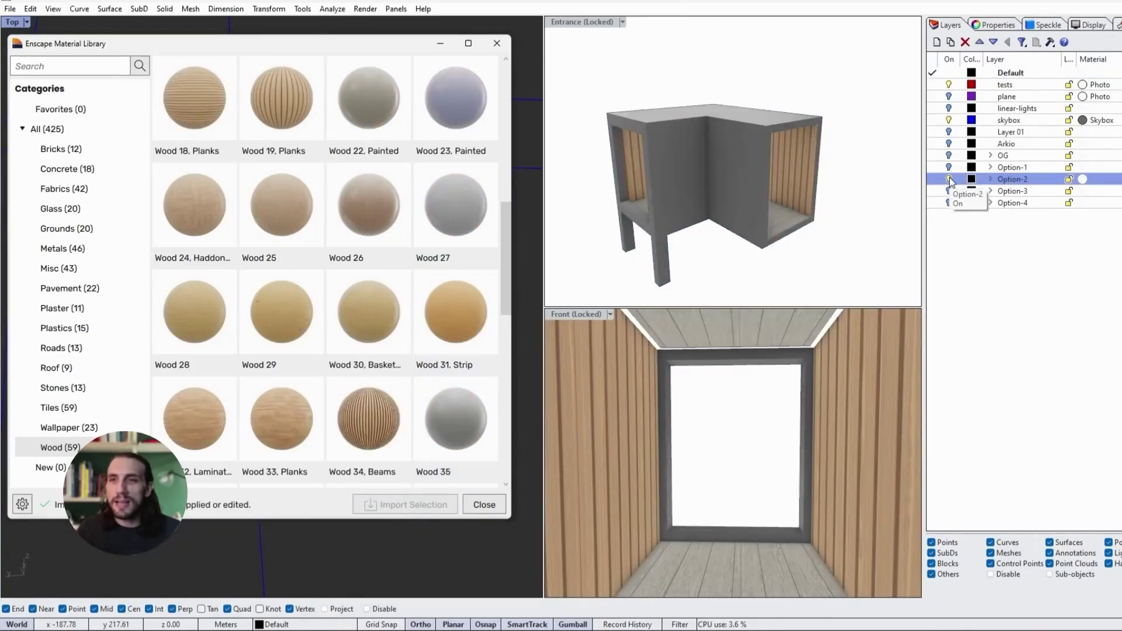
click(949, 191)
click(948, 202)
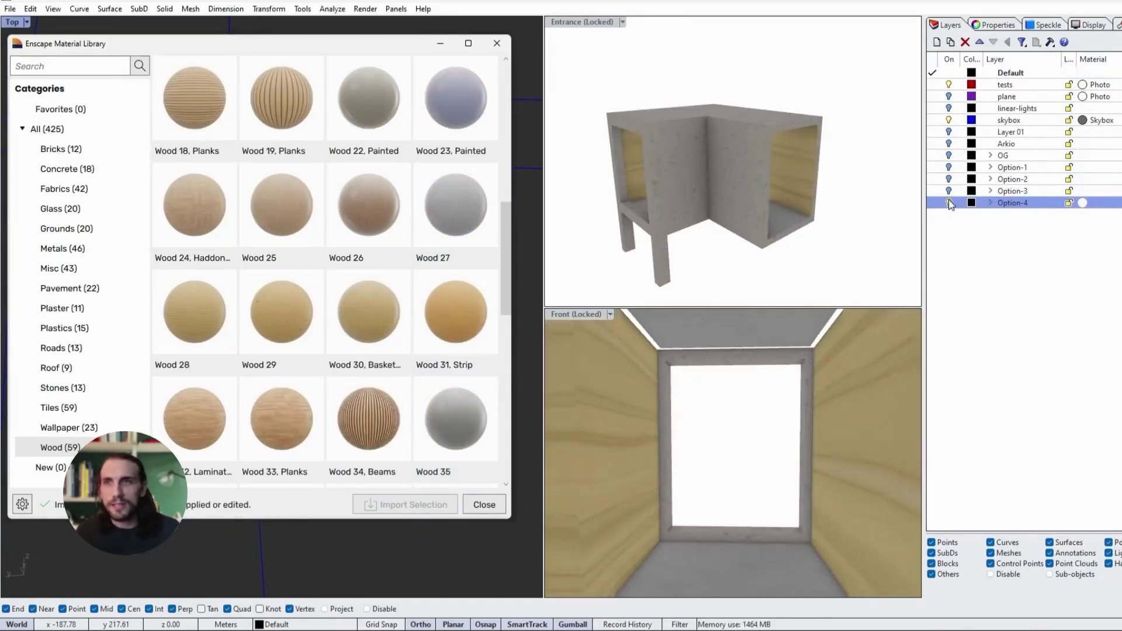
text(Enscape)
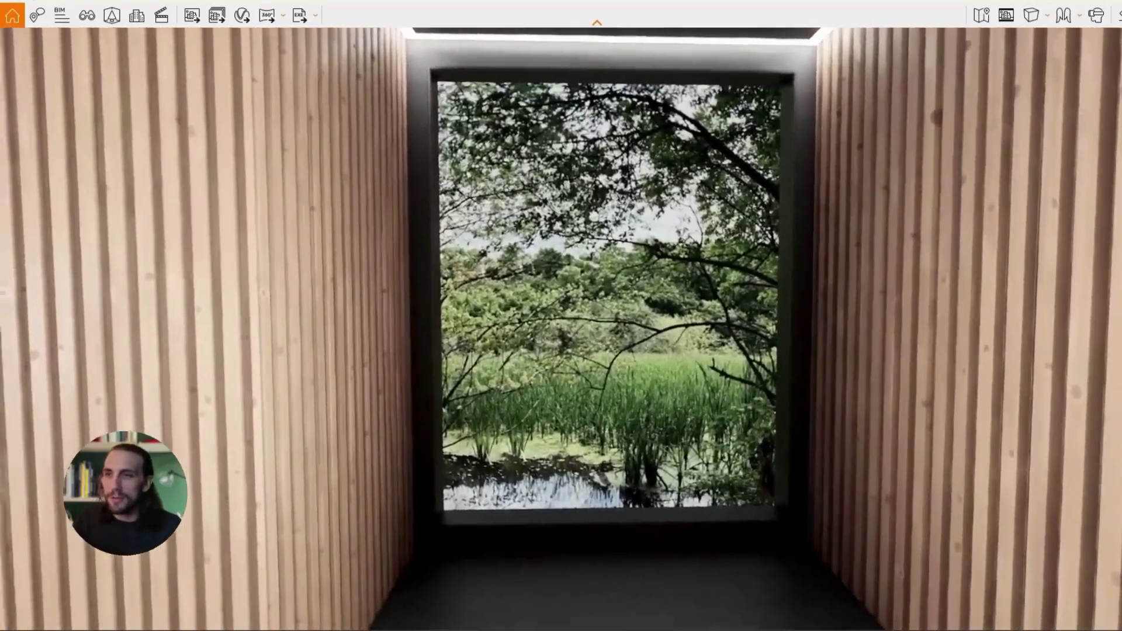
Step: Filter Enscape's Asset Library to Favorites and pick the Swing 002 asset
click(112, 19)
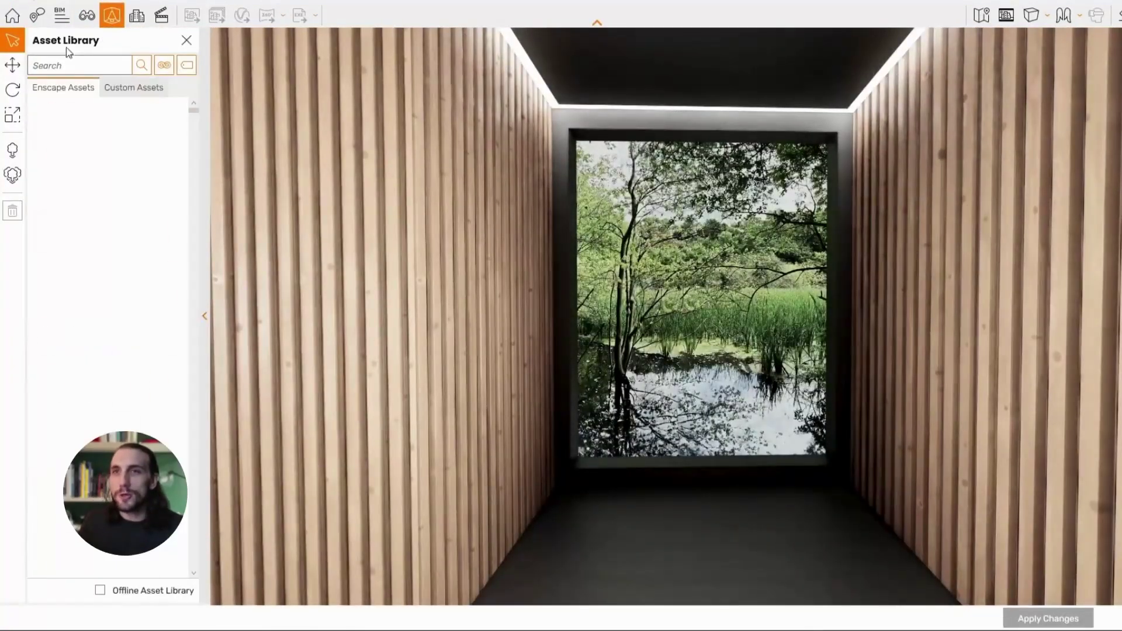
click(187, 65)
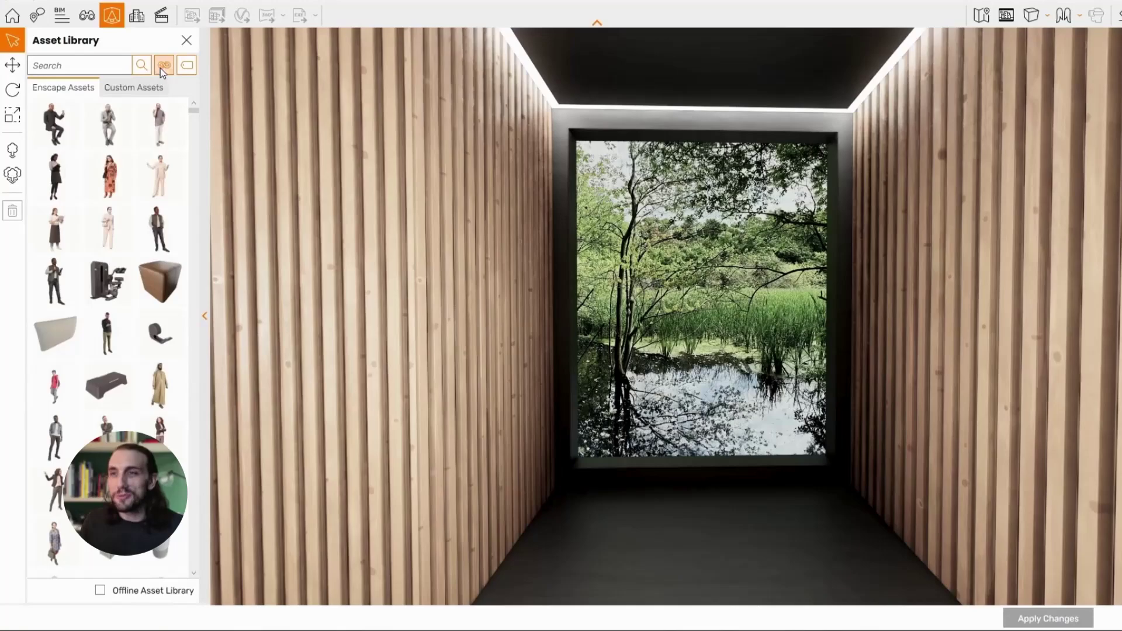
click(160, 68)
click(111, 86)
click(75, 115)
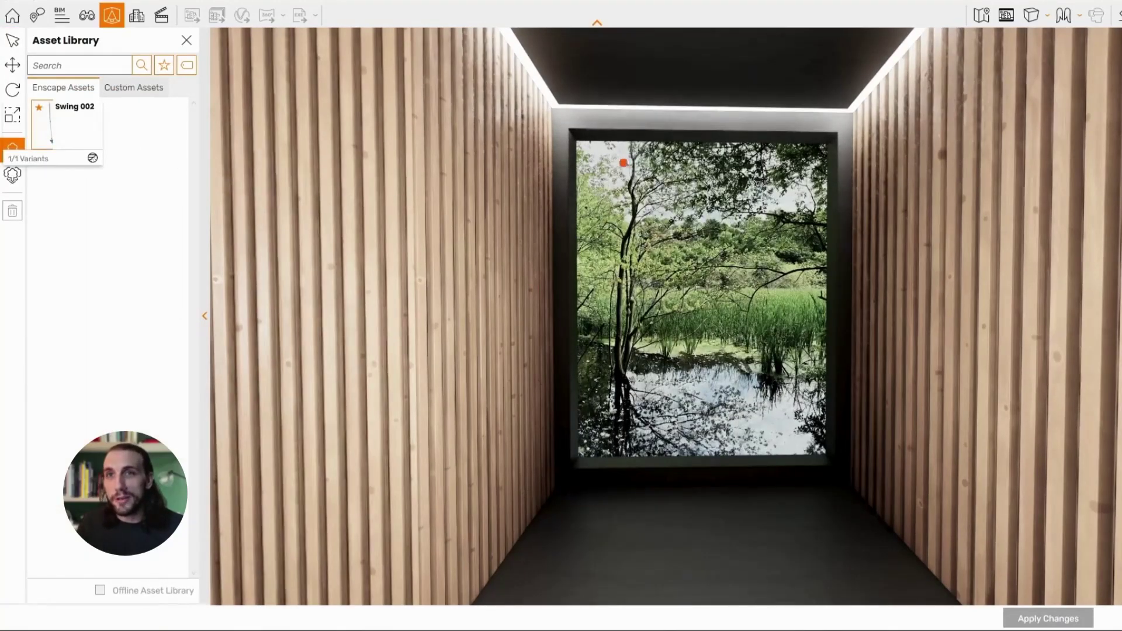
Step: Hang Swing 002 from the ceiling, scale it to about 148%, and apply changes
click(703, 135)
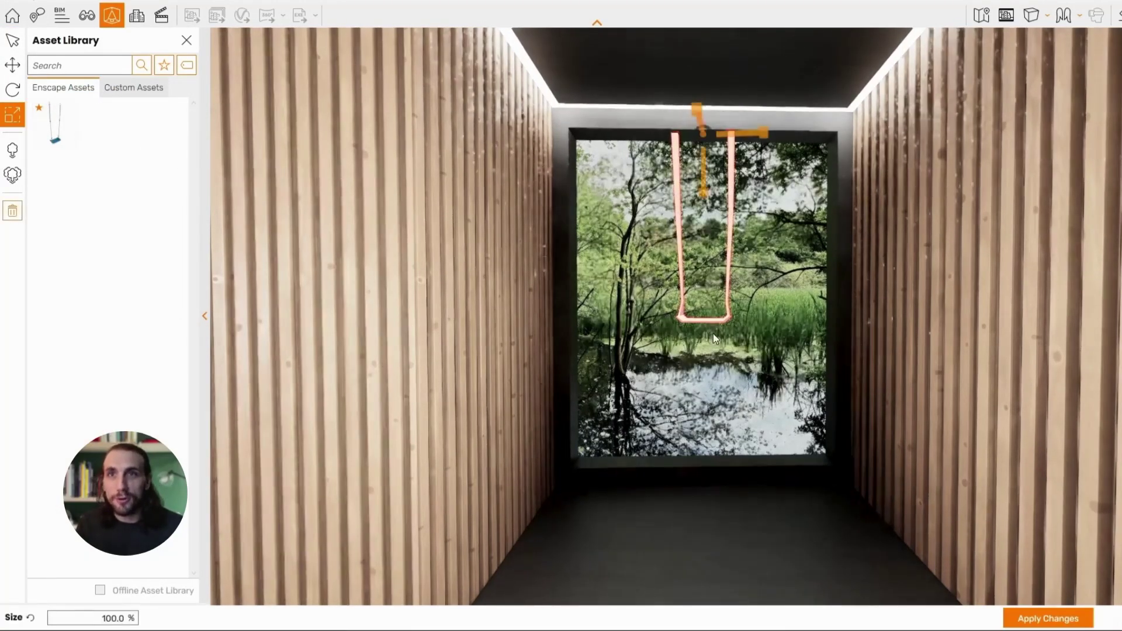
drag(704, 194, 708, 217)
click(1047, 620)
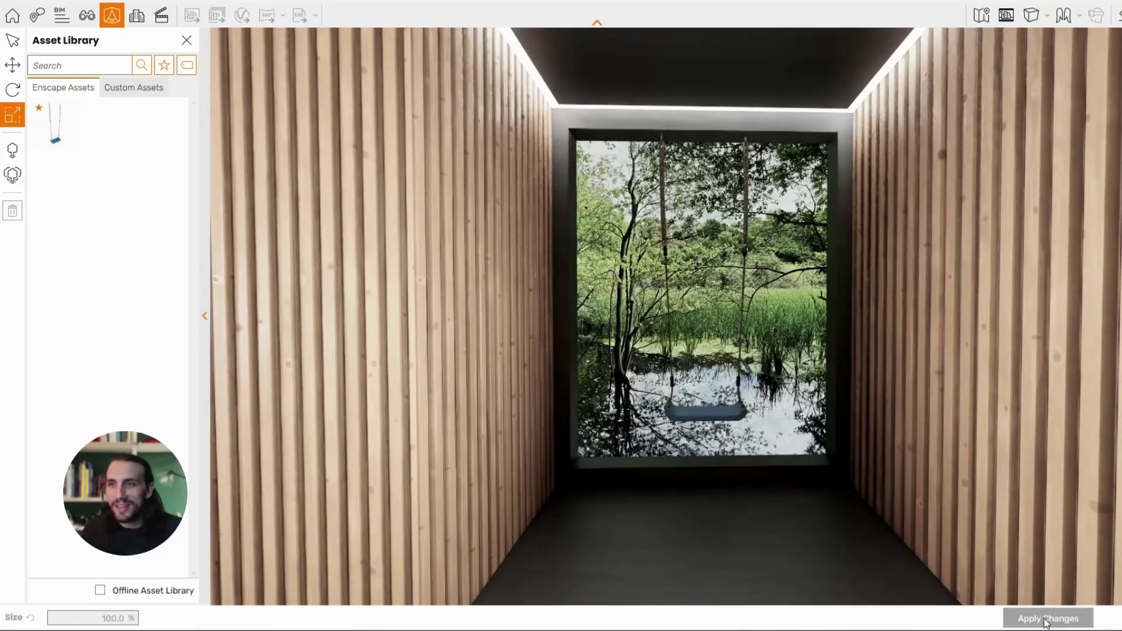
scroll(781, 531, up, 5)
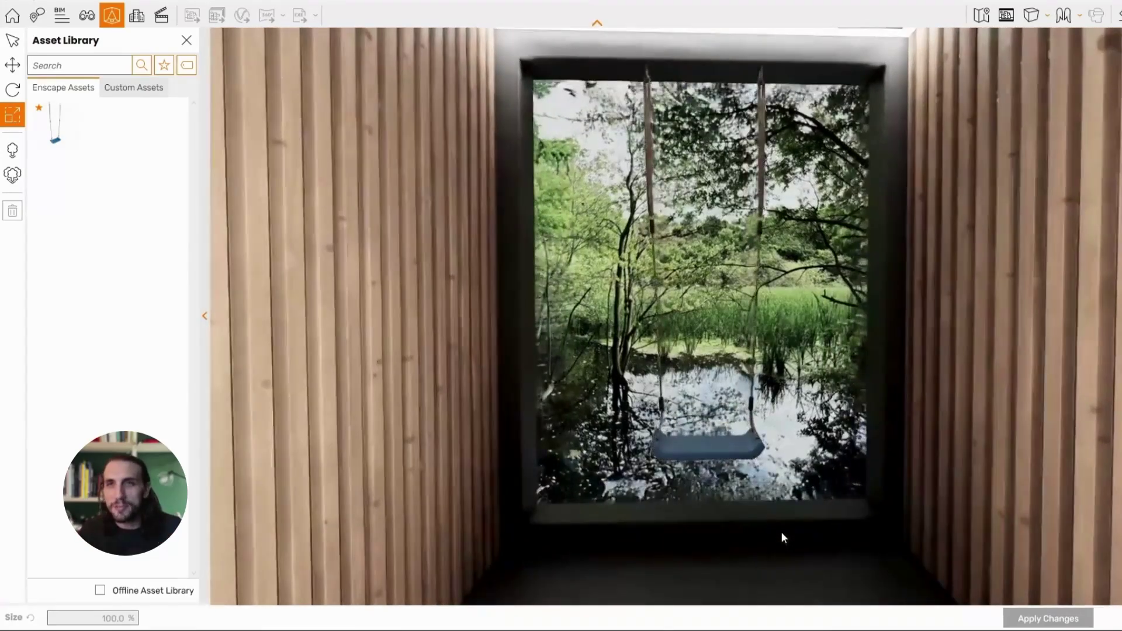
scroll(780, 532, up, 3)
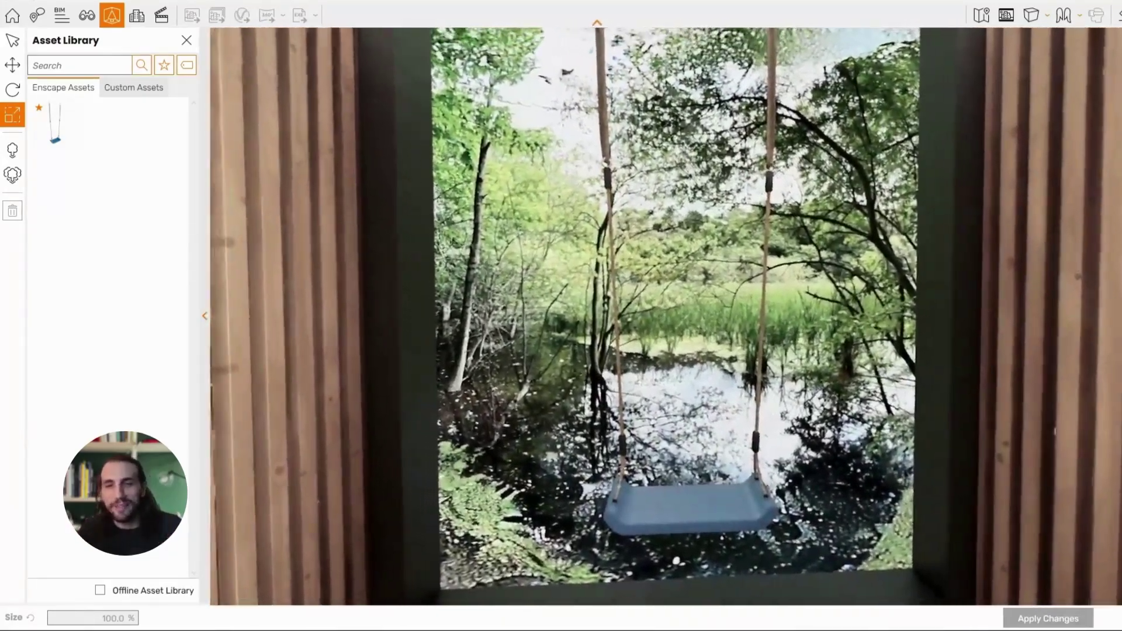
scroll(795, 538, down, 5)
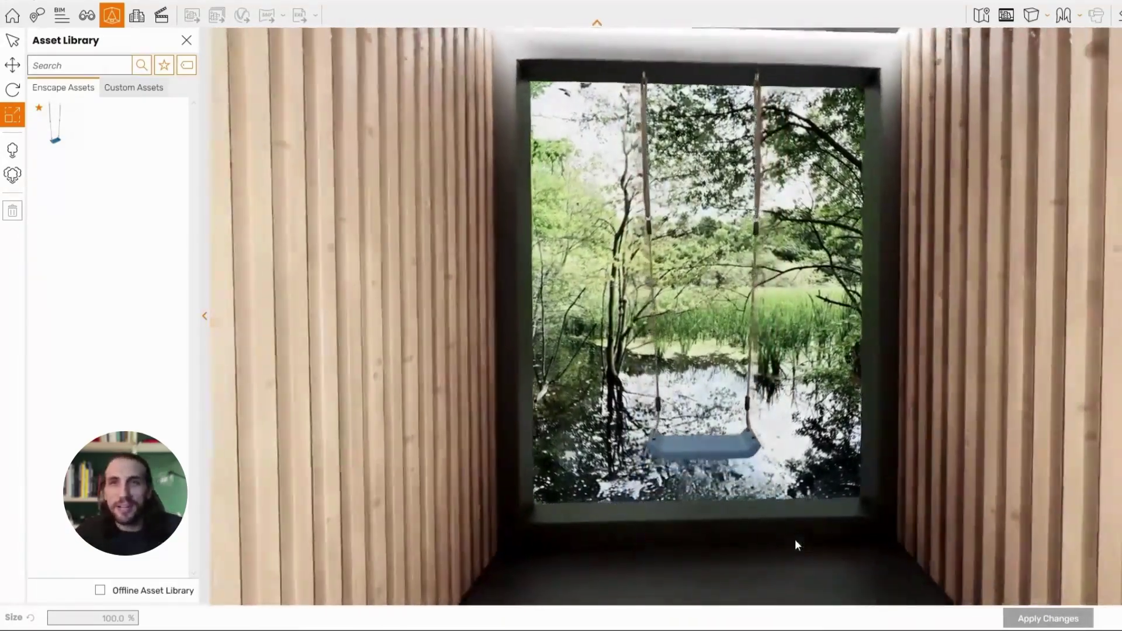